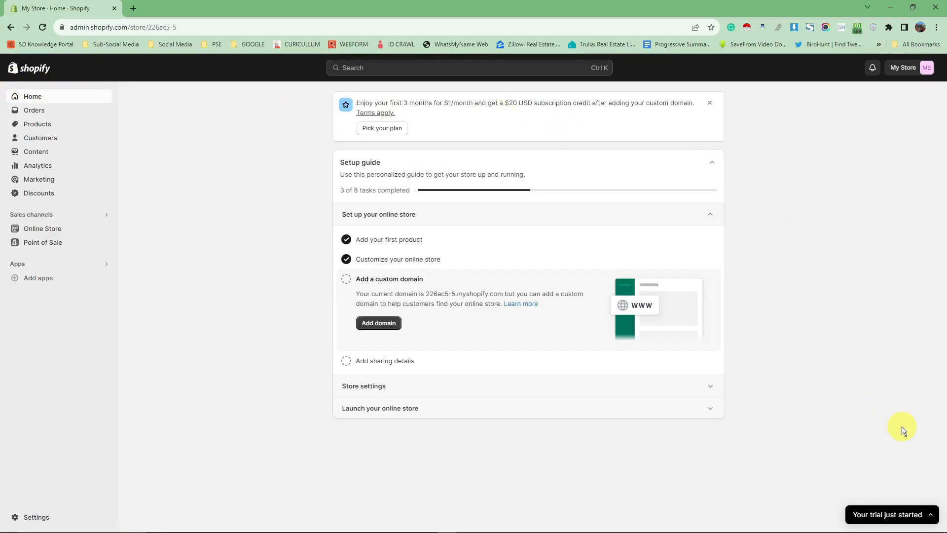
left_click(924, 514)
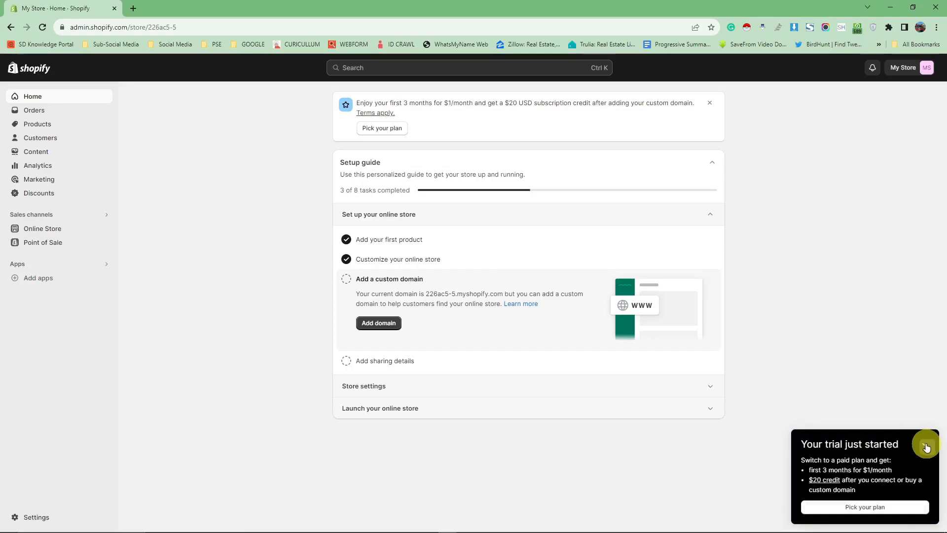
left_click(929, 447)
left_click(932, 514)
left_click(929, 449)
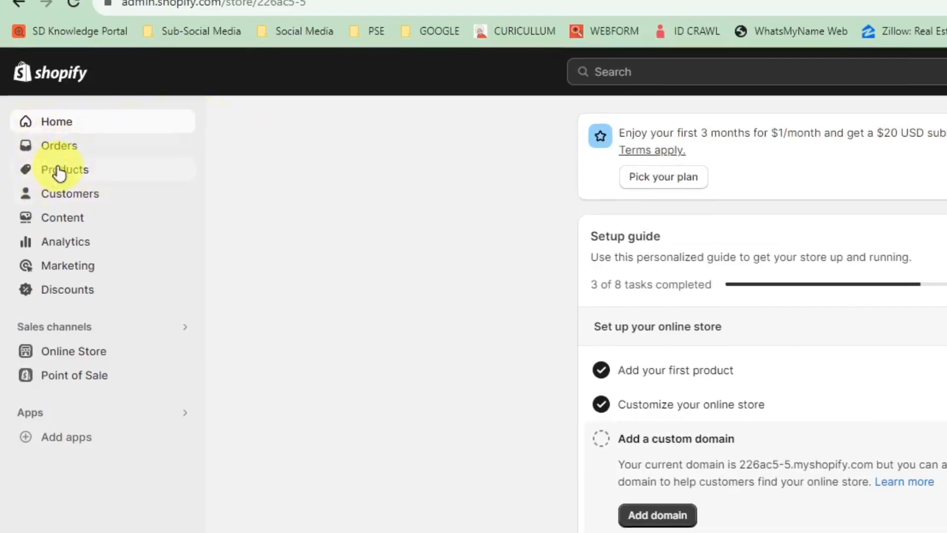
- Start creating a new product collection from the store's collections list
left_click(57, 172)
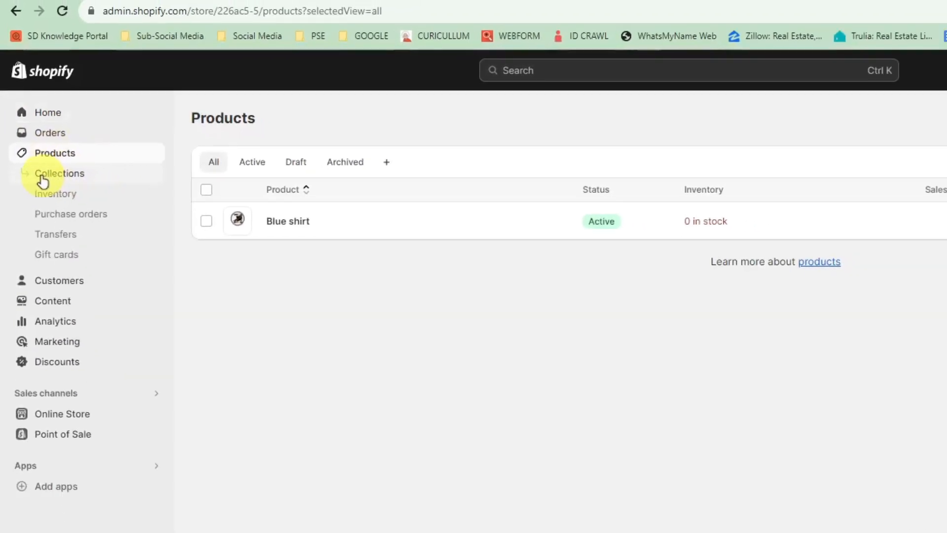
left_click(43, 181)
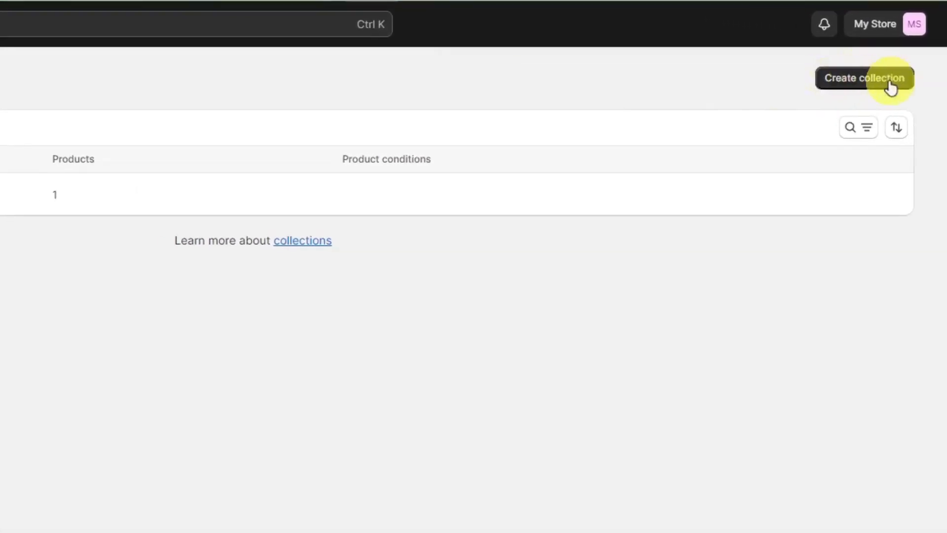
left_click(883, 85)
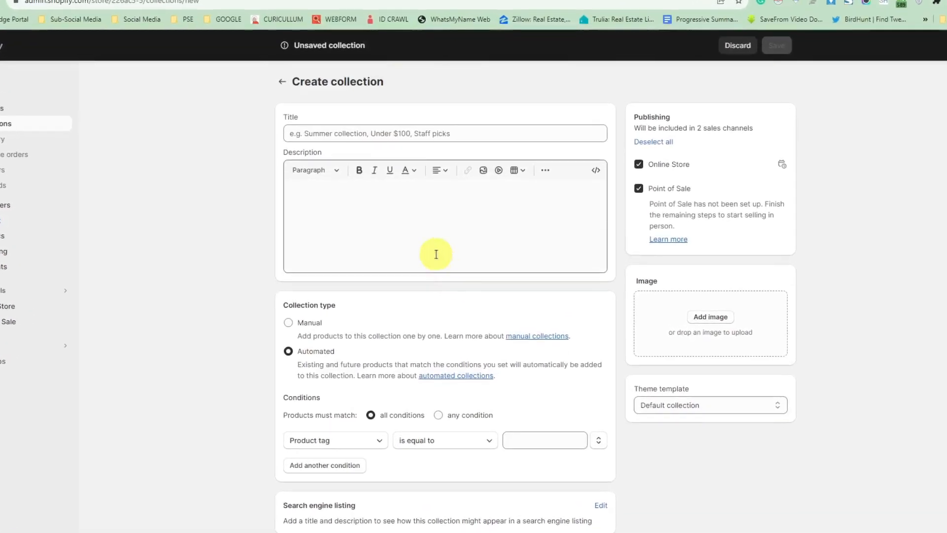
- Title the new collection "Basketball Shoes"
left_click(432, 198)
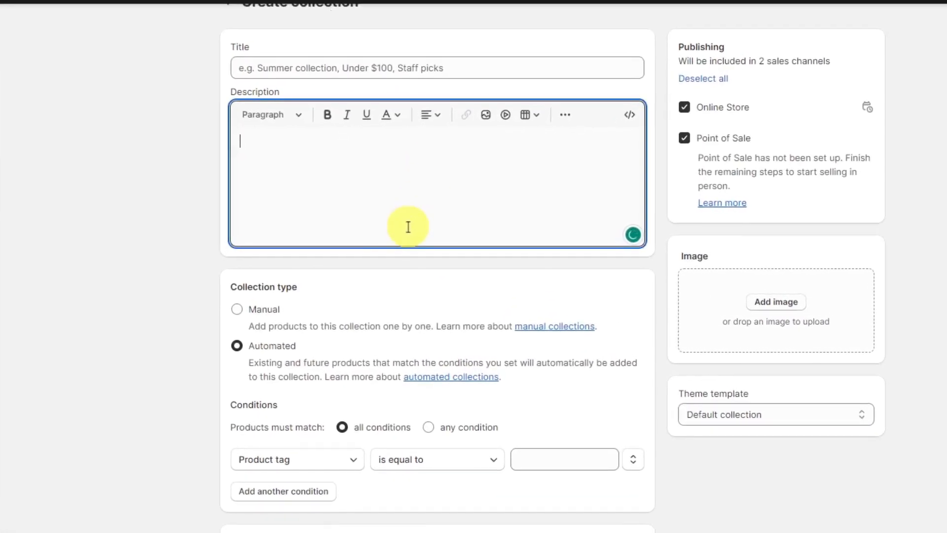
left_click(302, 69)
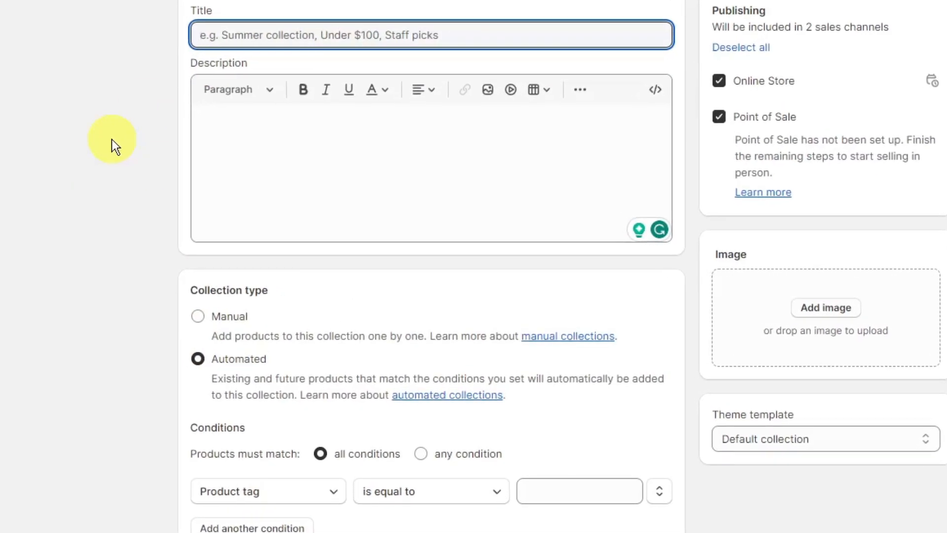
type("Basketball w")
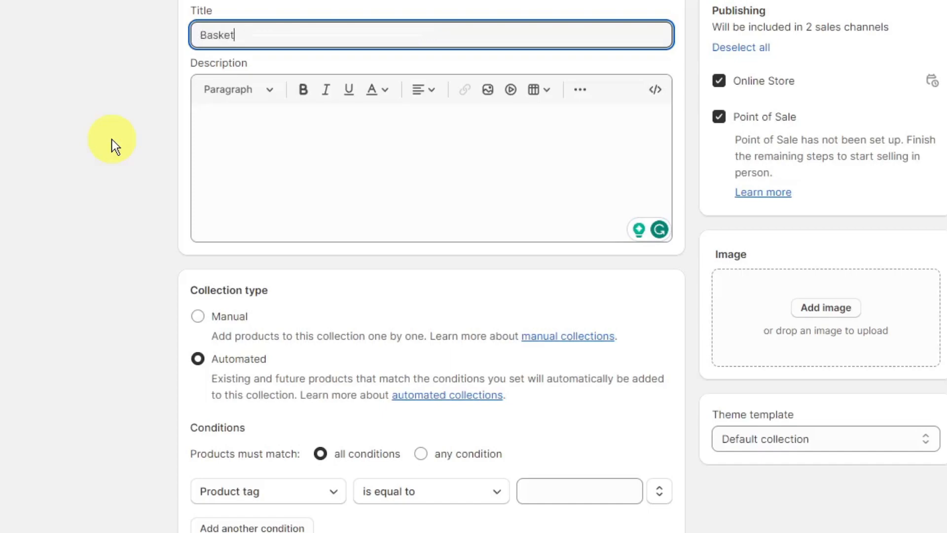
key("BackSpace")
type("shoeshoes")
- Enter the collection description "Basketball Shoes - New - 100% Authentic."
left_click(255, 155)
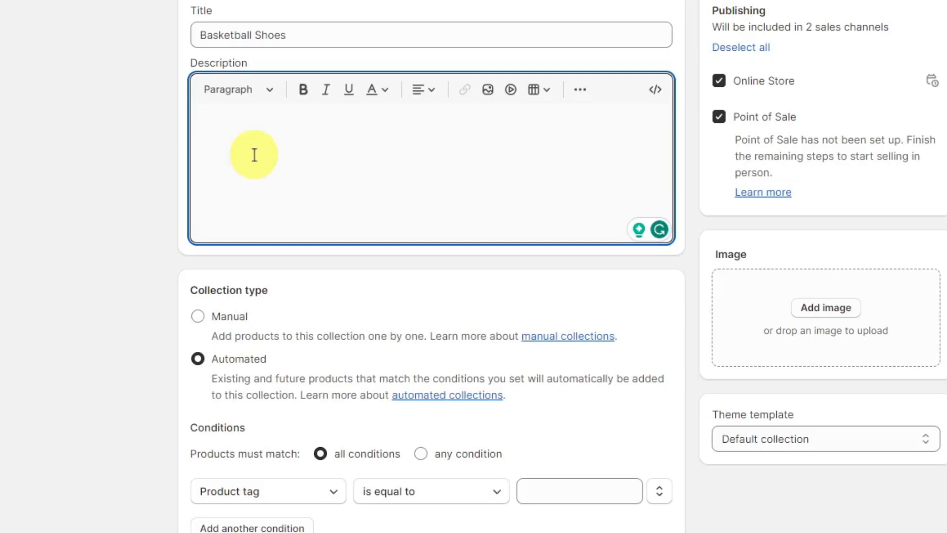
type("Basketball Shoes")
type("- bnew")
key("BackSpace")
key("BackSpace")
key("BackSpace")
key("BackSpace")
type("New - 100% Authentic.")
left_click_drag(460, 135, 148, 127)
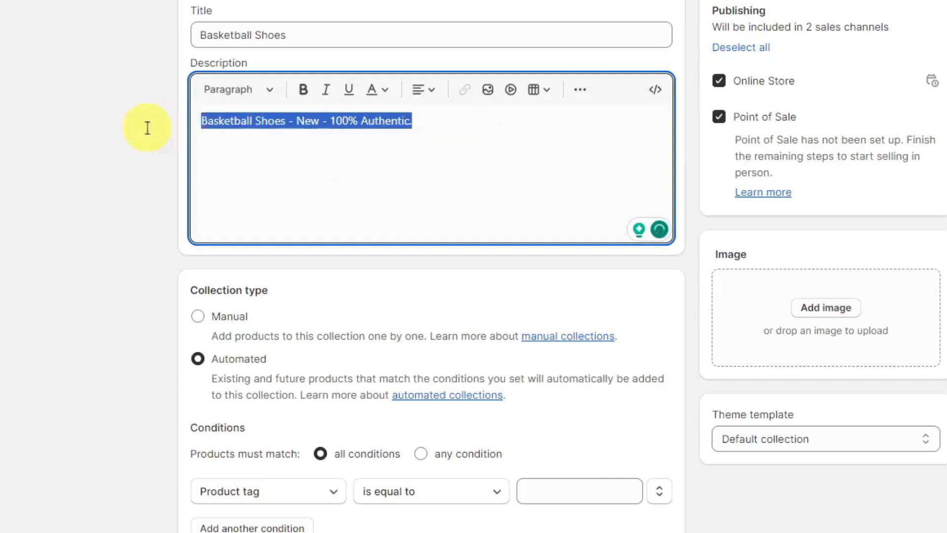
left_click(447, 159)
left_click_drag(447, 159, 190, 119)
left_click(386, 144)
left_click_drag(429, 129, 193, 115)
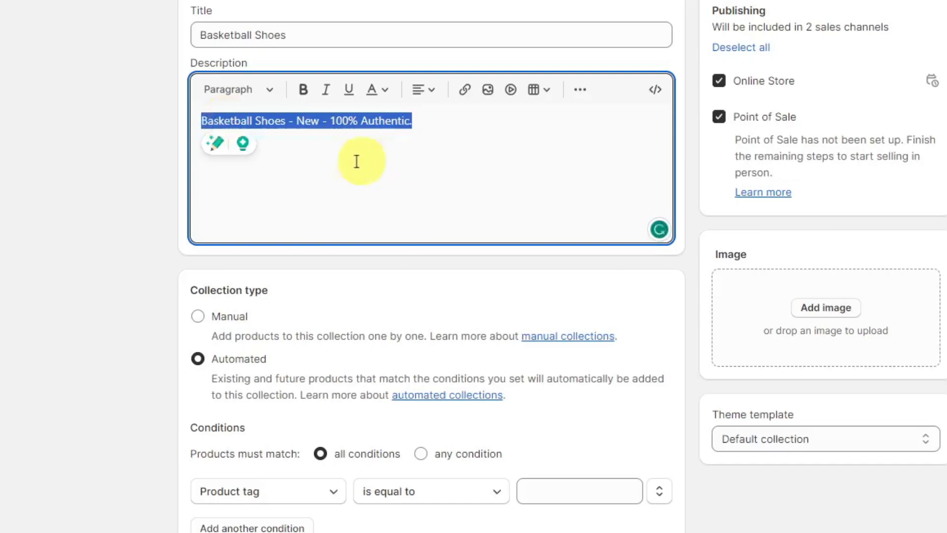
left_click(397, 179)
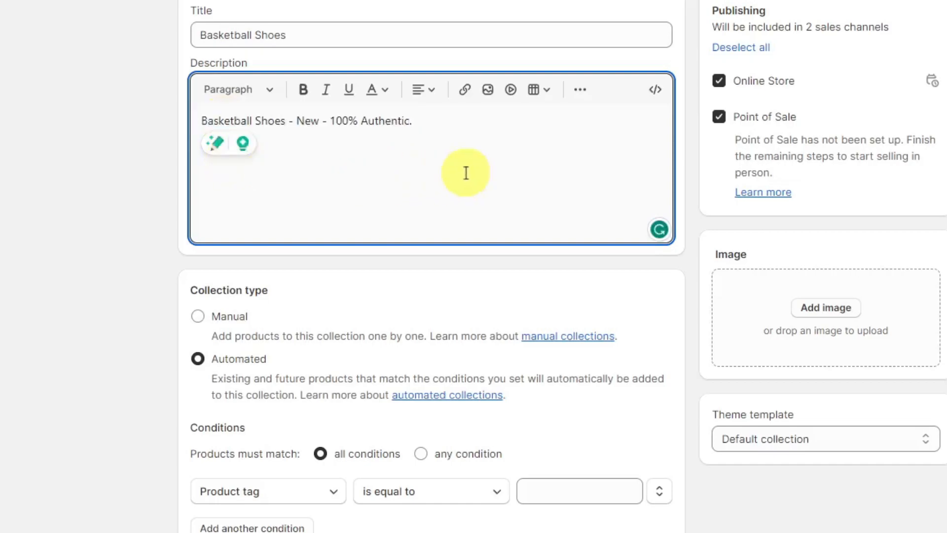
- Switch the collection type to Manual and back to Automated, and read the explanation of automated collections
scroll(452, 184, "down", 1)
left_click(198, 286)
left_click(198, 392)
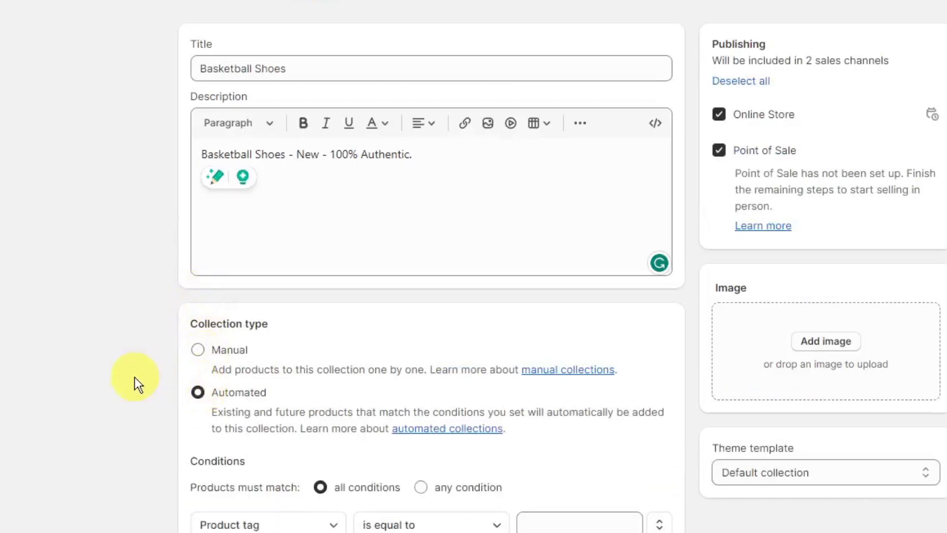
left_click_drag(208, 415, 523, 406)
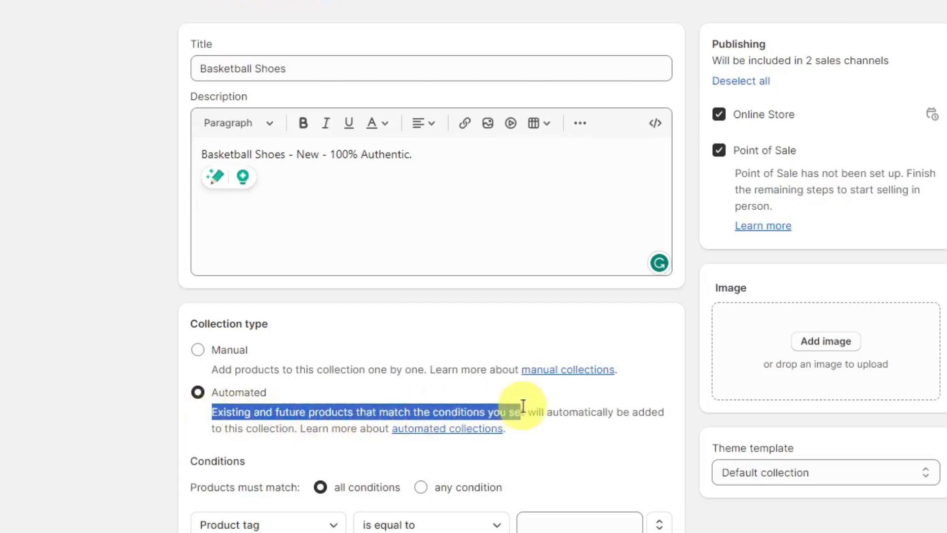
left_click(543, 406)
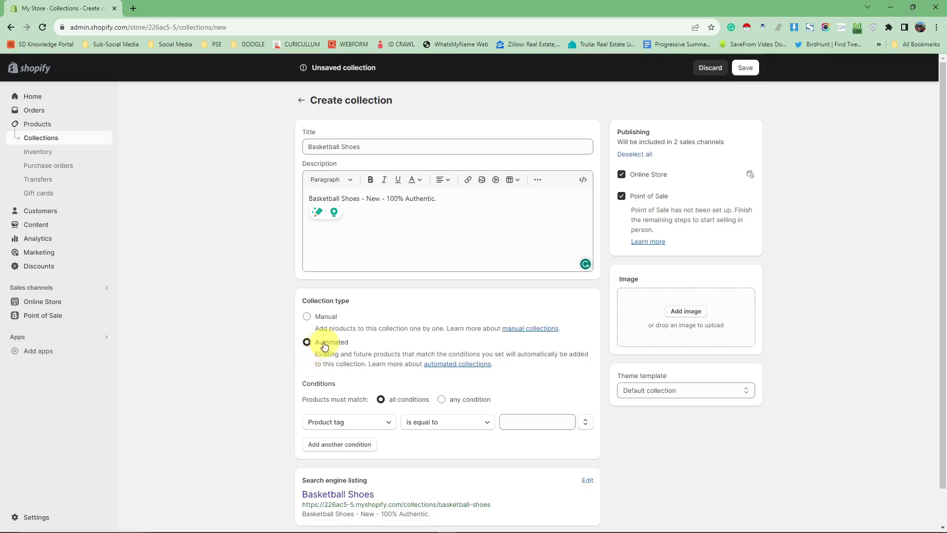
- Alternate the product matching rule between any condition and all conditions, ending on all conditions
scroll(260, 366, "down", 1)
scroll(251, 361, "down", 1)
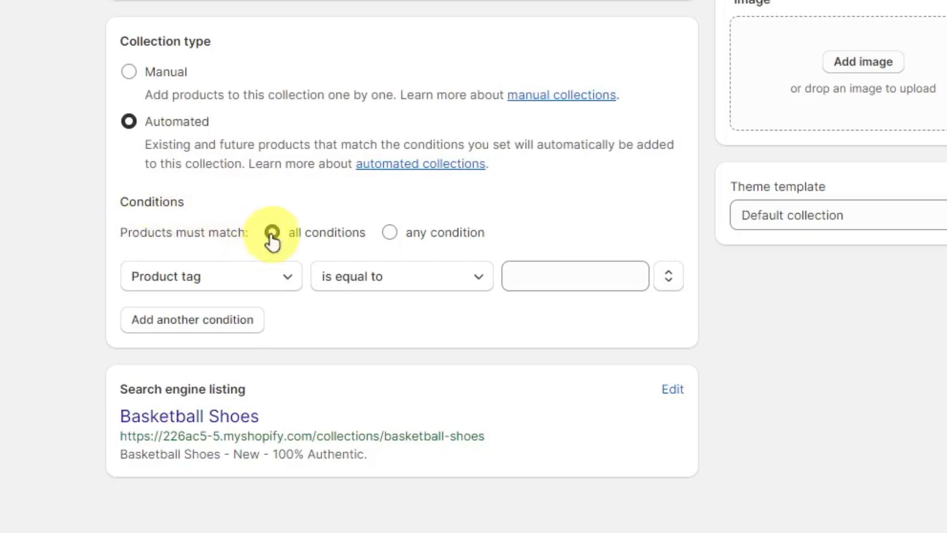
left_click(389, 232)
left_click(273, 232)
left_click(390, 233)
left_click(273, 233)
left_click(389, 233)
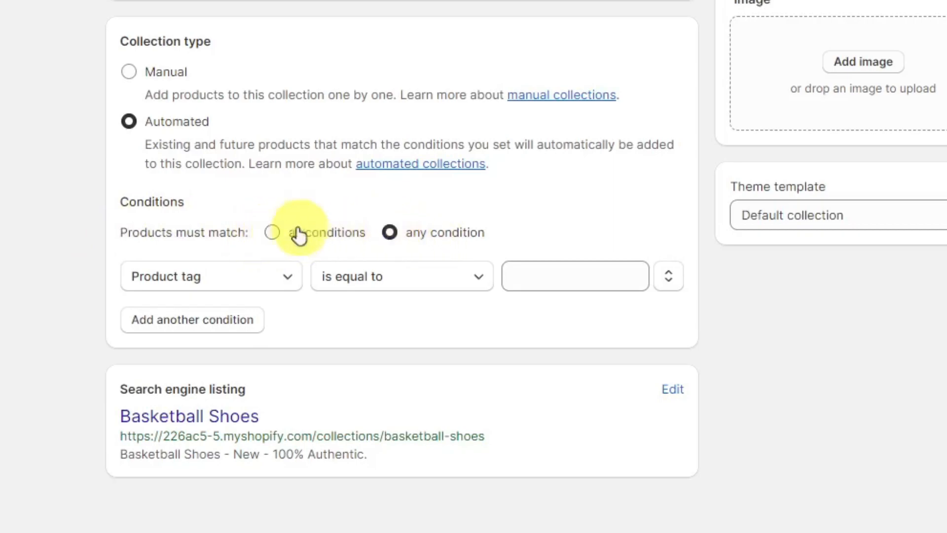
left_click(273, 233)
left_click(389, 233)
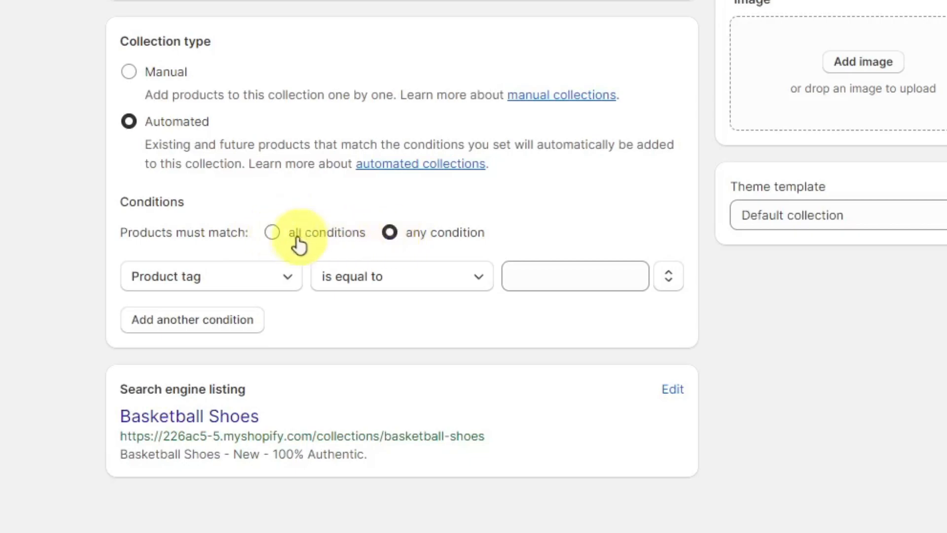
left_click(273, 232)
left_click(389, 233)
left_click(272, 233)
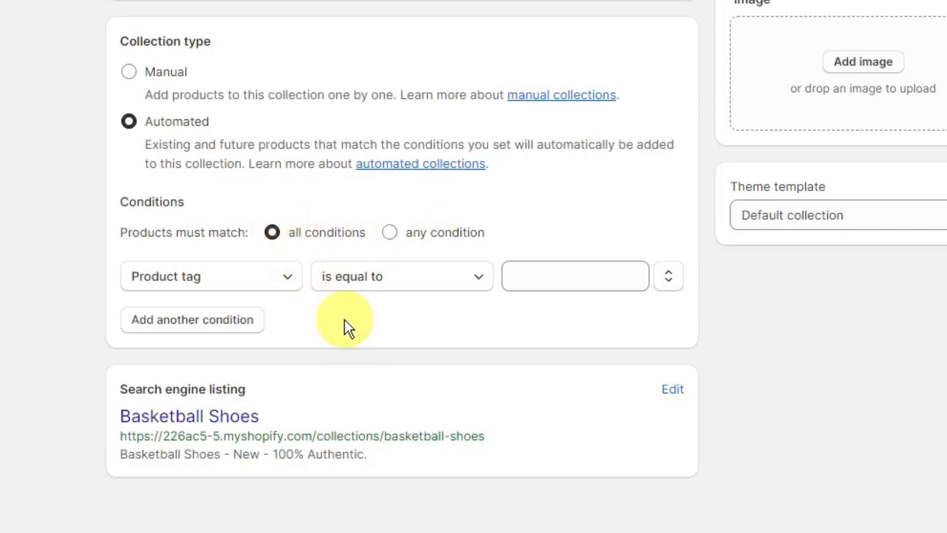
- Set the first collection condition to Price is greater than 4000
left_click(285, 282)
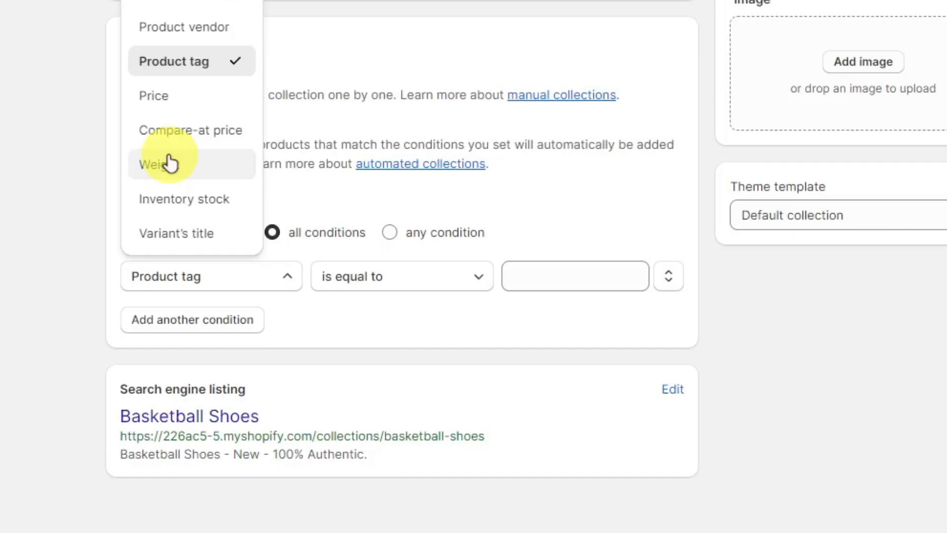
left_click(163, 98)
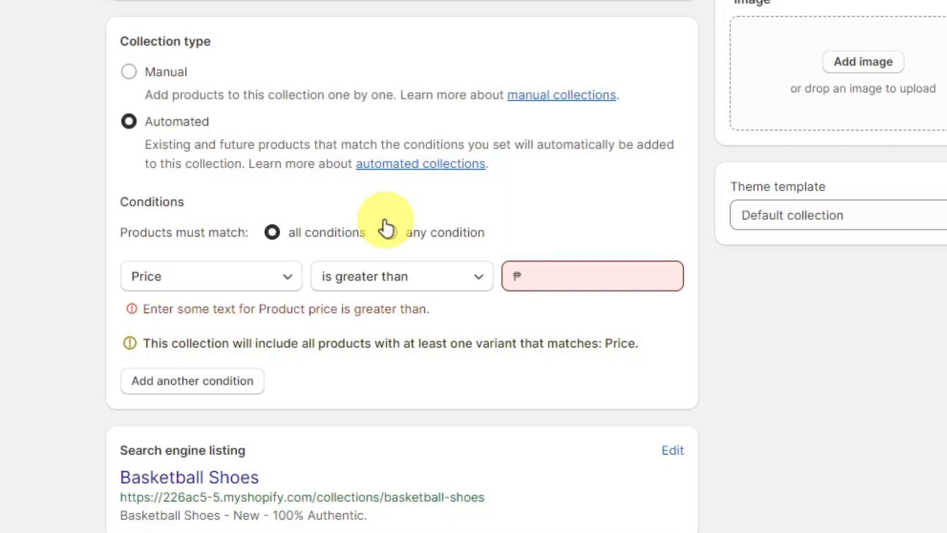
left_click(589, 289)
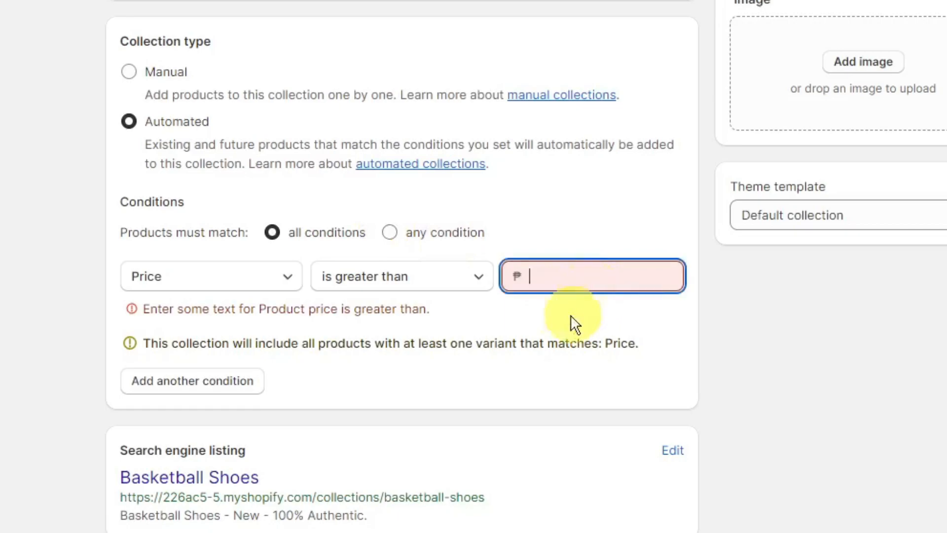
type("4000")
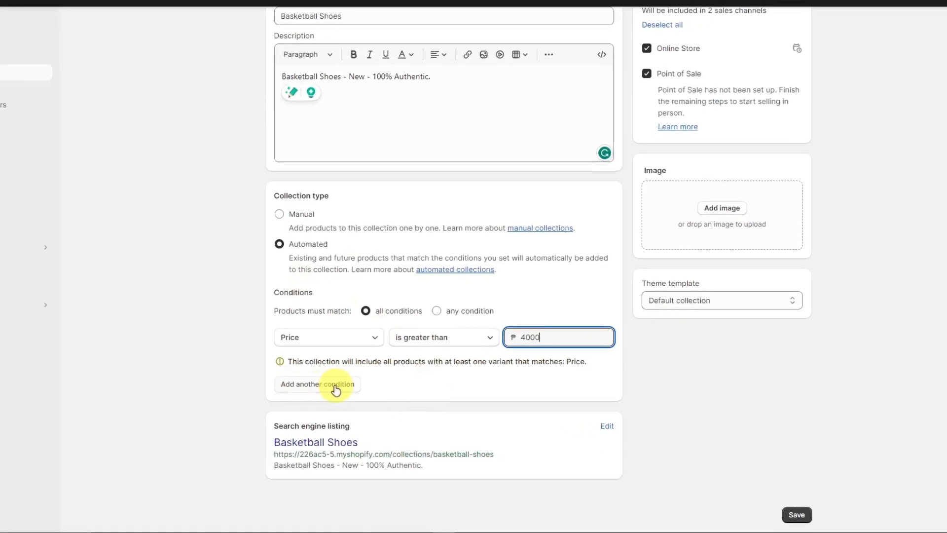
- Add a second collection condition requiring that the Variant's title starts with "Nike"
left_click(335, 406)
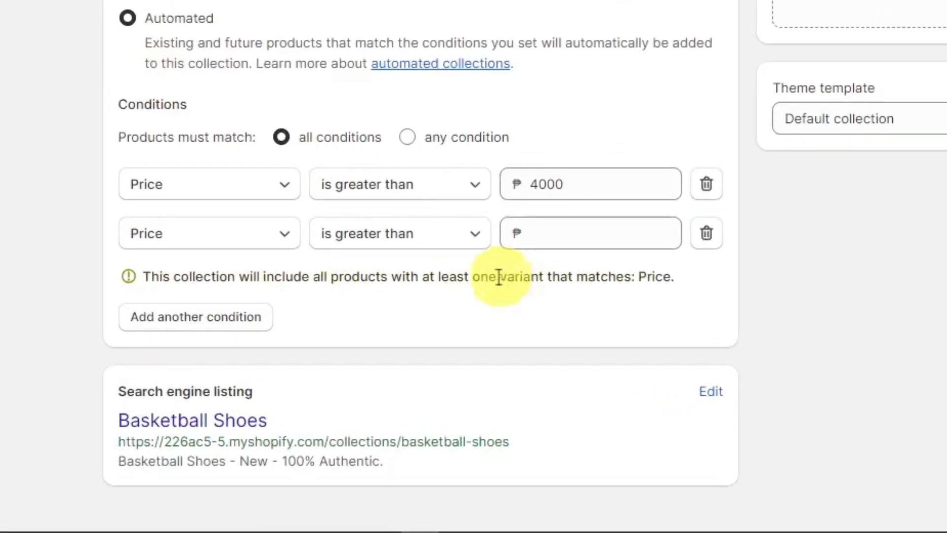
left_click(316, 285)
scroll(242, 147, "down", 1)
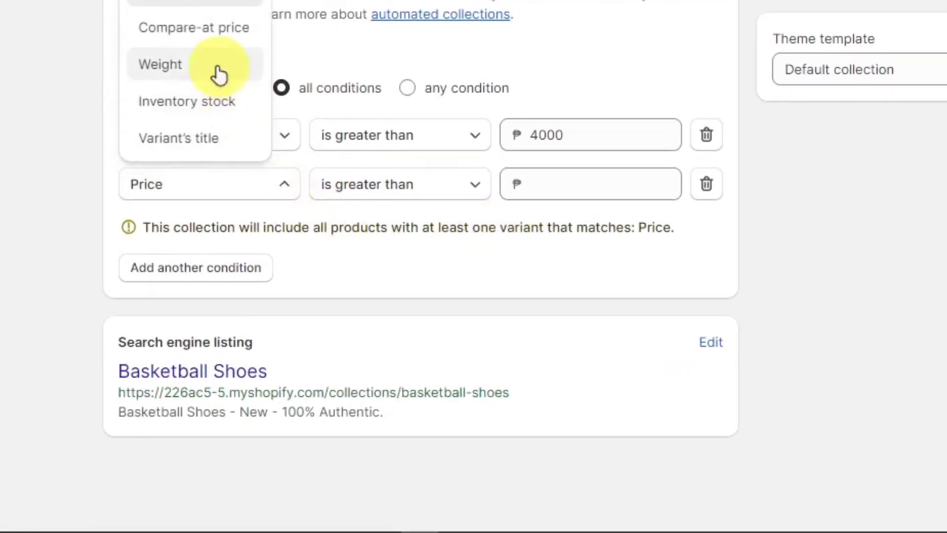
left_click(214, 139)
left_click(408, 193)
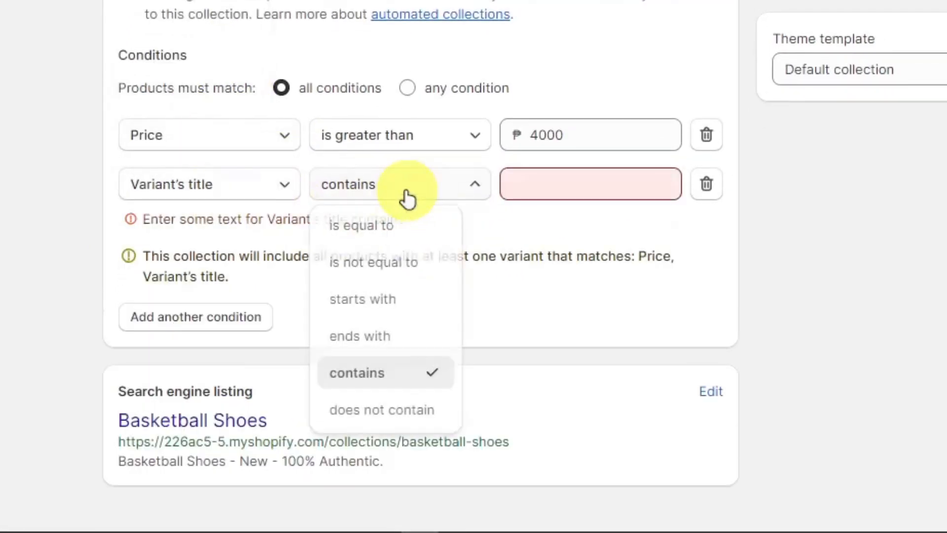
left_click(376, 305)
left_click(546, 192)
type("Nike")
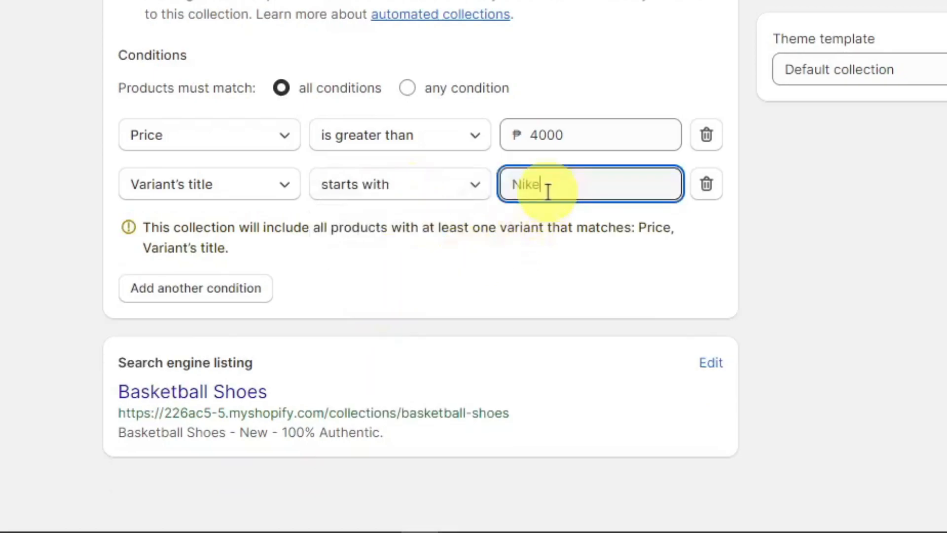
left_click(549, 262)
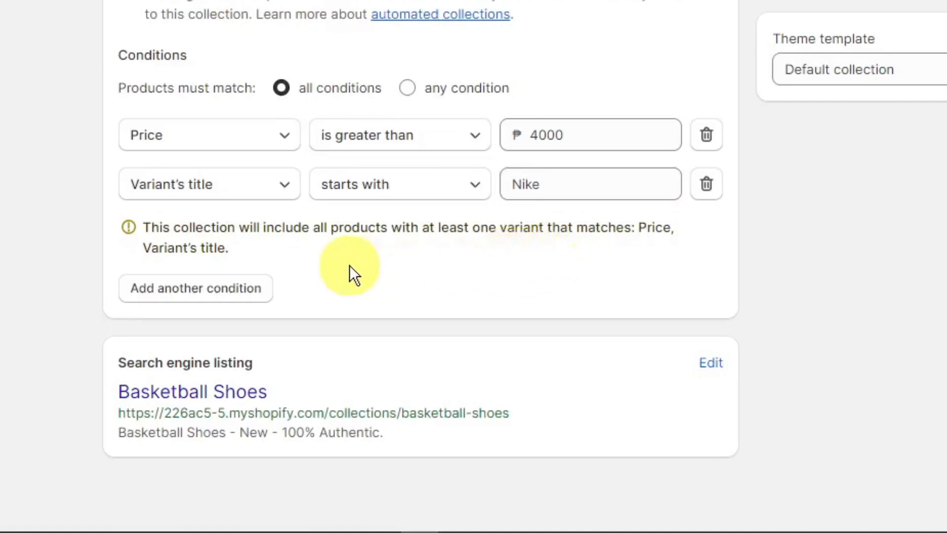
- Examine the search engine listing preview of the collection, including its heading, page title and web address
scroll(340, 272, "down", 1)
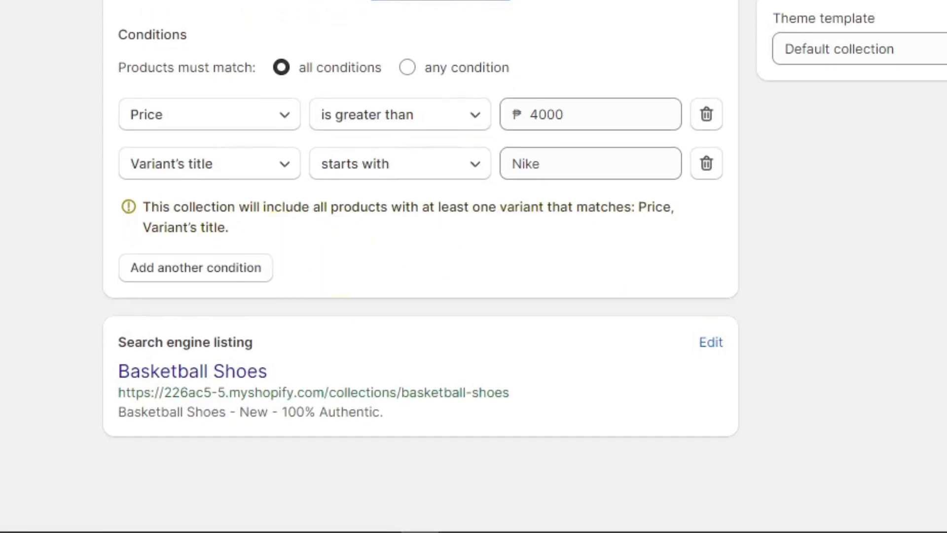
left_click_drag(119, 342, 256, 346)
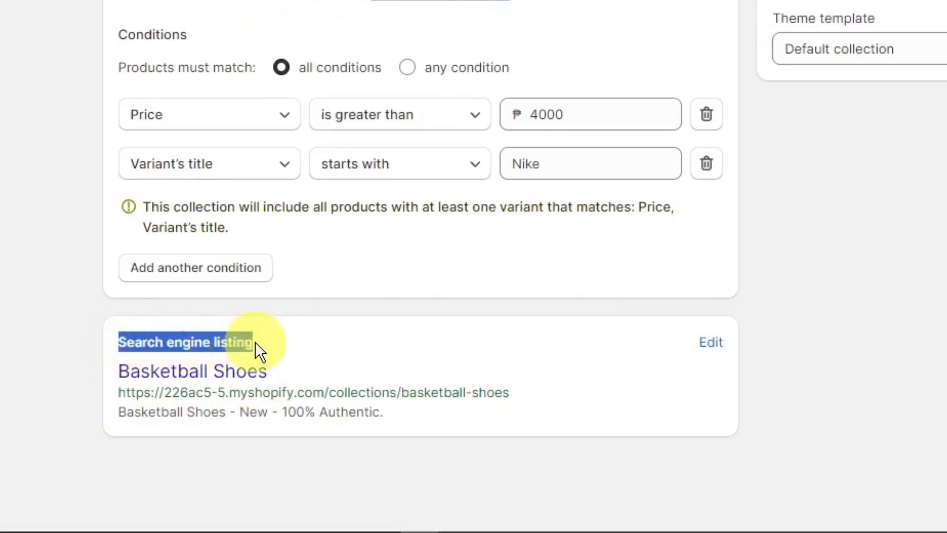
left_click(276, 342)
double_click(132, 343)
left_click_drag(131, 343, 260, 339)
left_click(283, 341)
left_click_drag(271, 371, 108, 374)
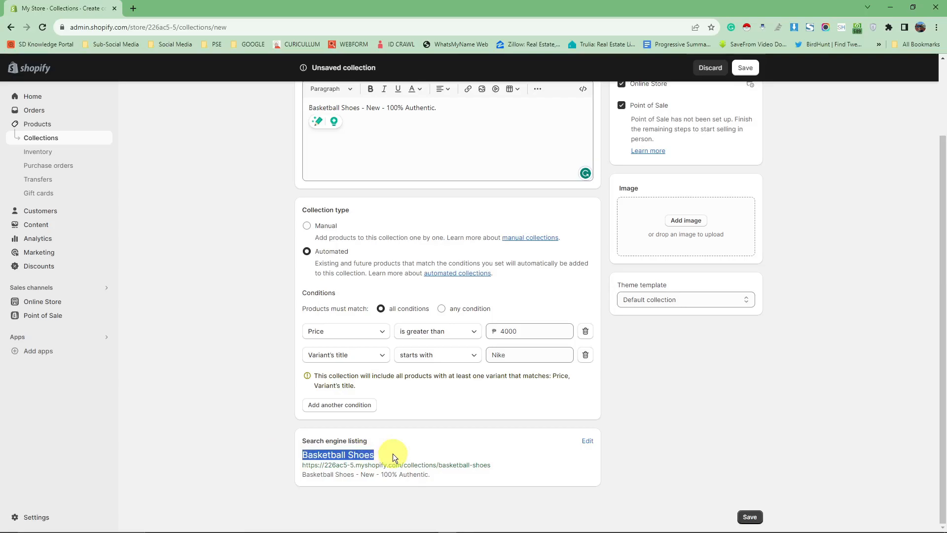
left_click(393, 454)
left_click_drag(393, 454, 285, 452)
left_click(403, 443)
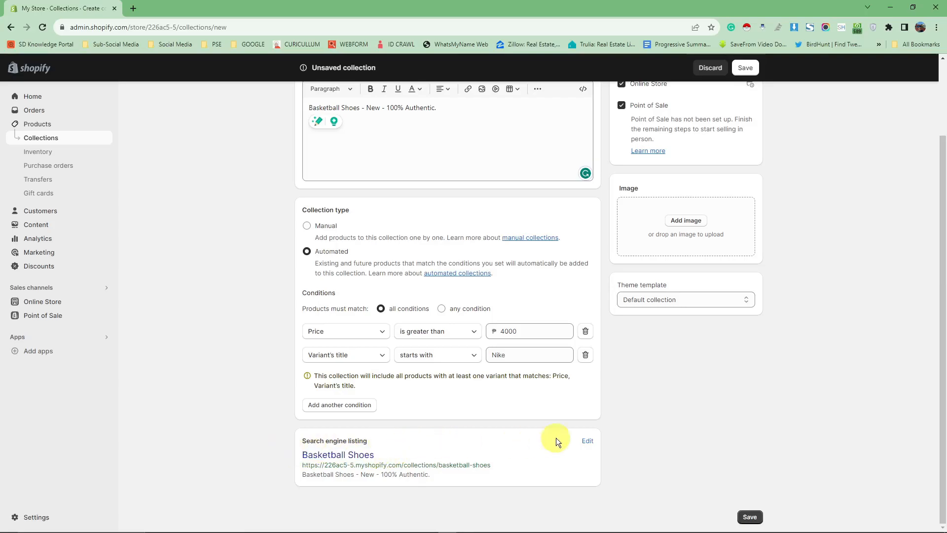
- Edit the search engine listing and set its page title to "Original Basketball Shoes"
left_click(587, 441)
scroll(423, 359, "down", 1)
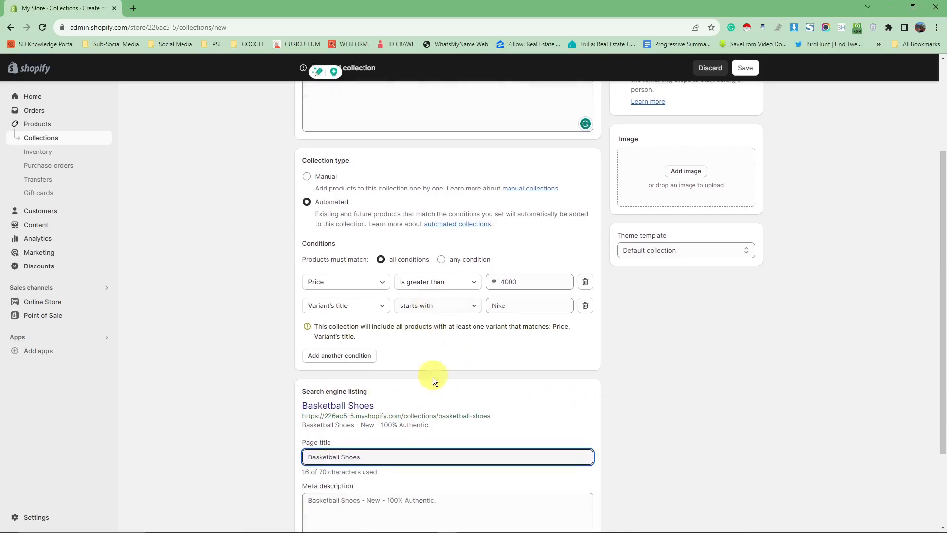
triple_click(424, 457)
type("A")
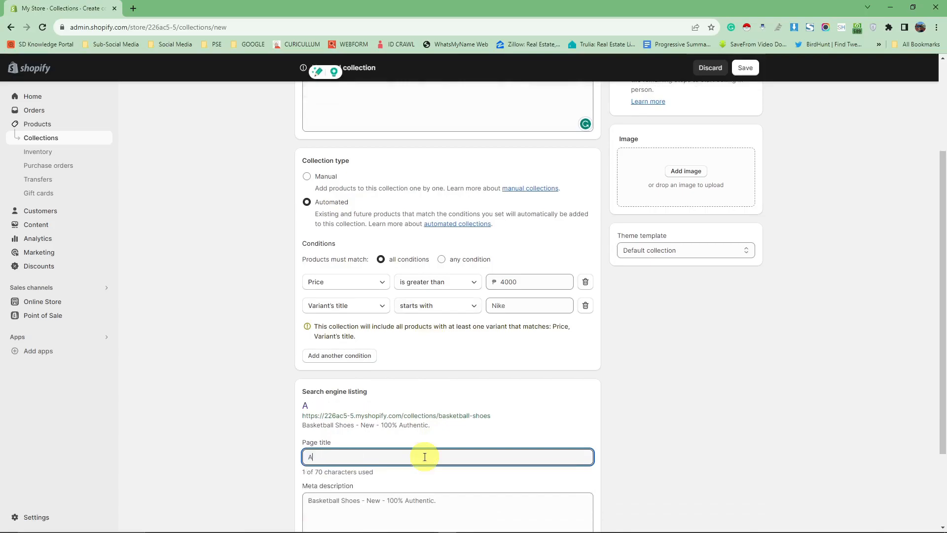
type("riginal Basxketball Shoes")
- Examine the meta description and URL handle of the collection's search engine listing
scroll(426, 457, "down", 1)
scroll(426, 457, "down", 1)
left_click(391, 412)
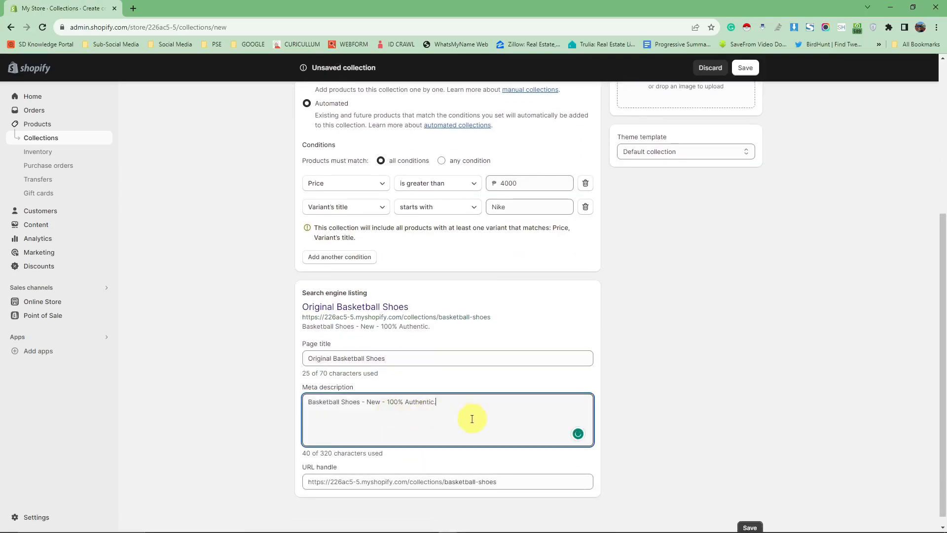
scroll(473, 419, "down", 1)
left_click(506, 471)
triple_click(528, 471)
left_click(528, 471)
triple_click(528, 471)
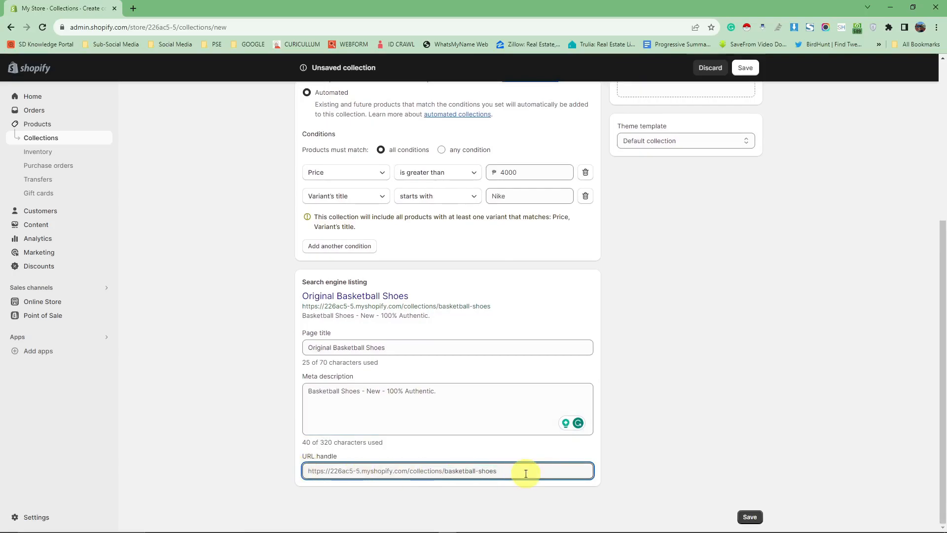
- Upload an image file from the computer as the collection's image
scroll(568, 383, "up", 5)
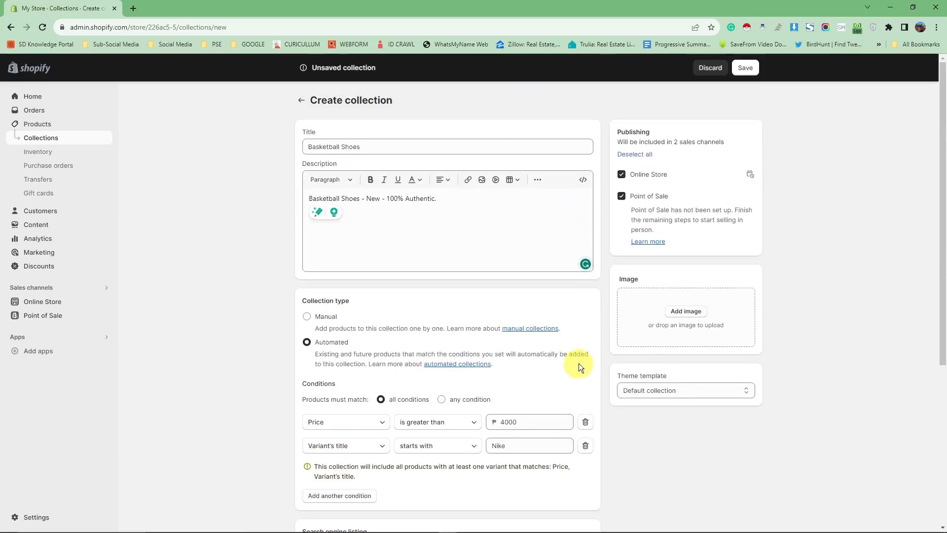
left_click(695, 315)
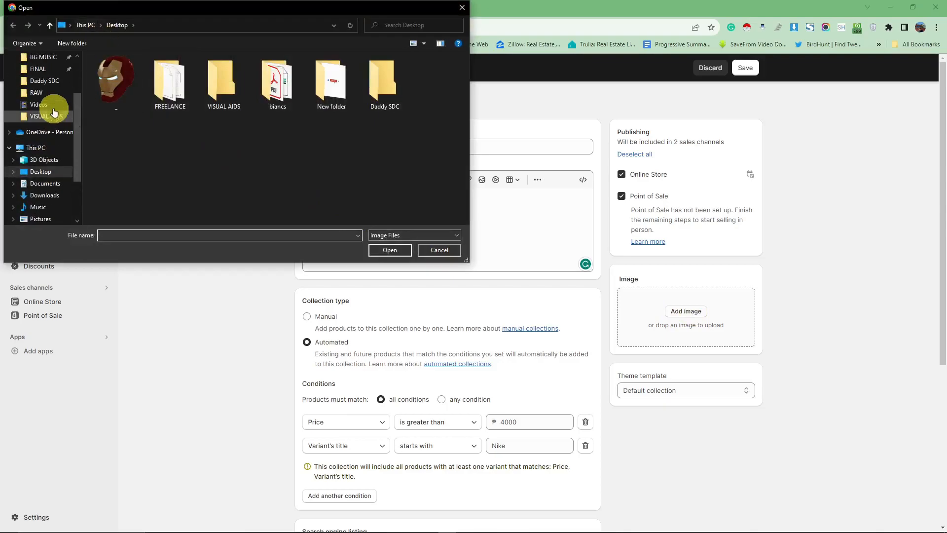
left_click_drag(76, 114, 78, 61)
left_click(50, 90)
scroll(156, 141, "down", 5)
scroll(213, 133, "up", 5)
double_click(157, 143)
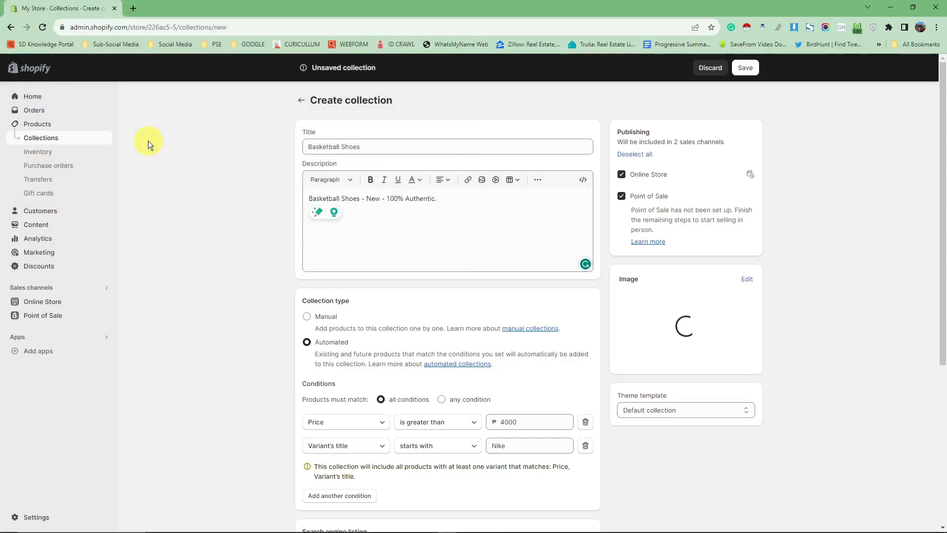
- Review the uploaded collection image and check the theme template options
scroll(677, 319, "down", 1)
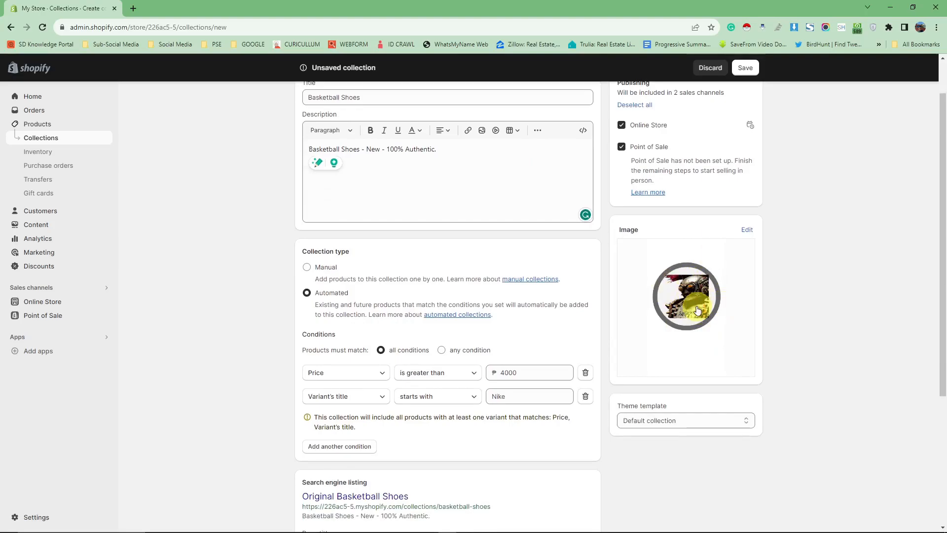
scroll(753, 350, "down", 2)
scroll(709, 343, "up", 3)
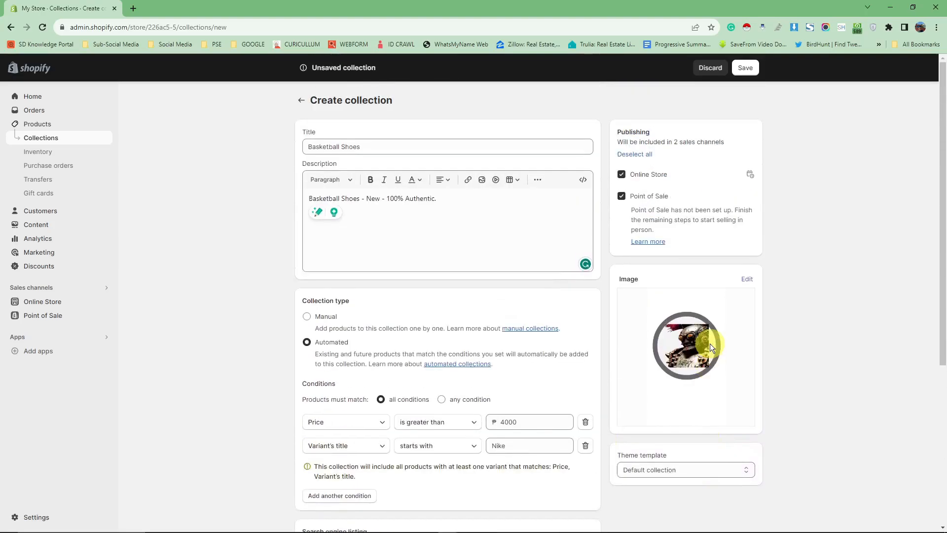
scroll(709, 344, "down", 3)
left_click_drag(617, 307, 658, 308)
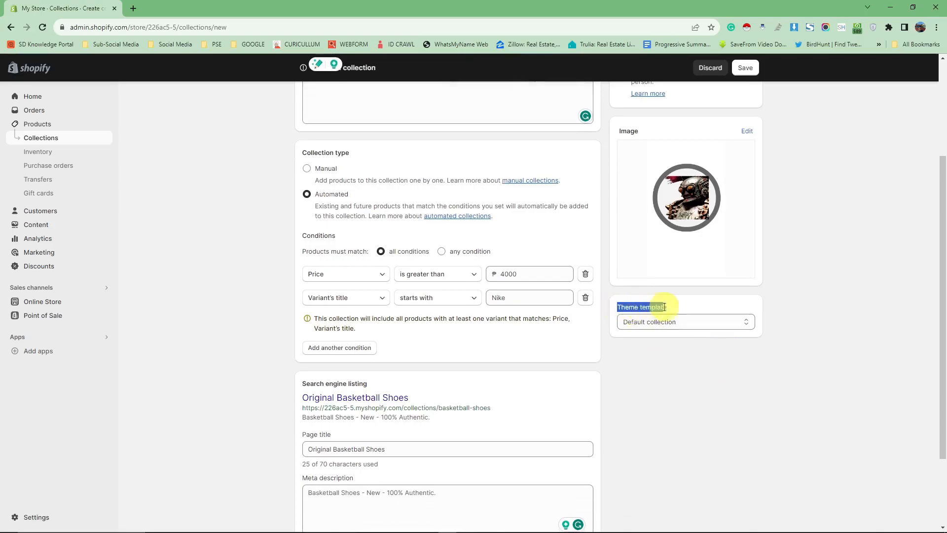
left_click(843, 303)
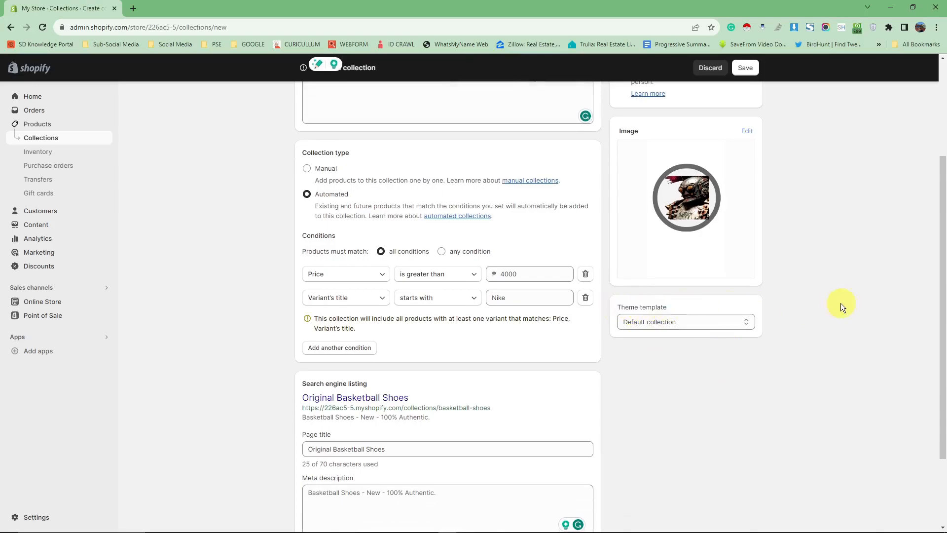
left_click(747, 321)
left_click(747, 321)
scroll(741, 323, "up", 3)
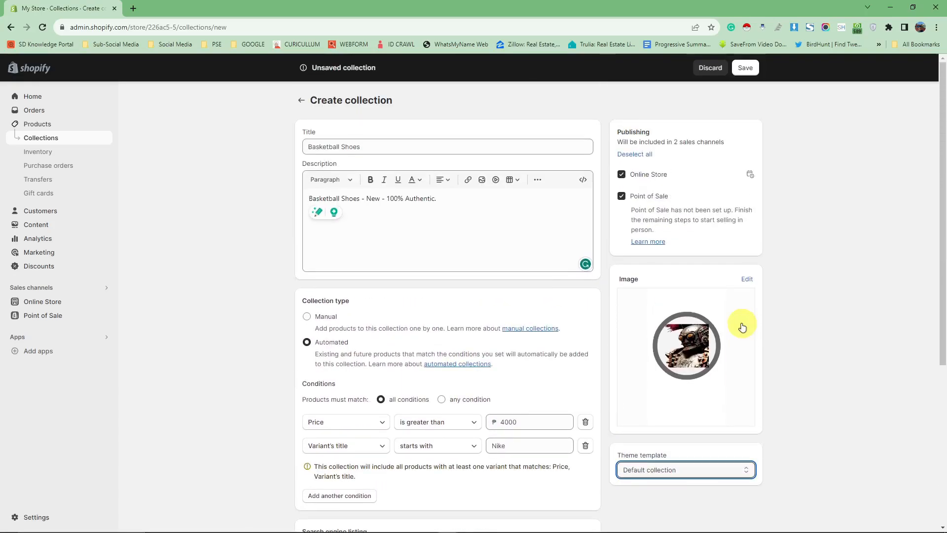
- Check the collection form once more and save the new Basketball Shoes collection with the Default collection template
scroll(742, 327, "down", 4)
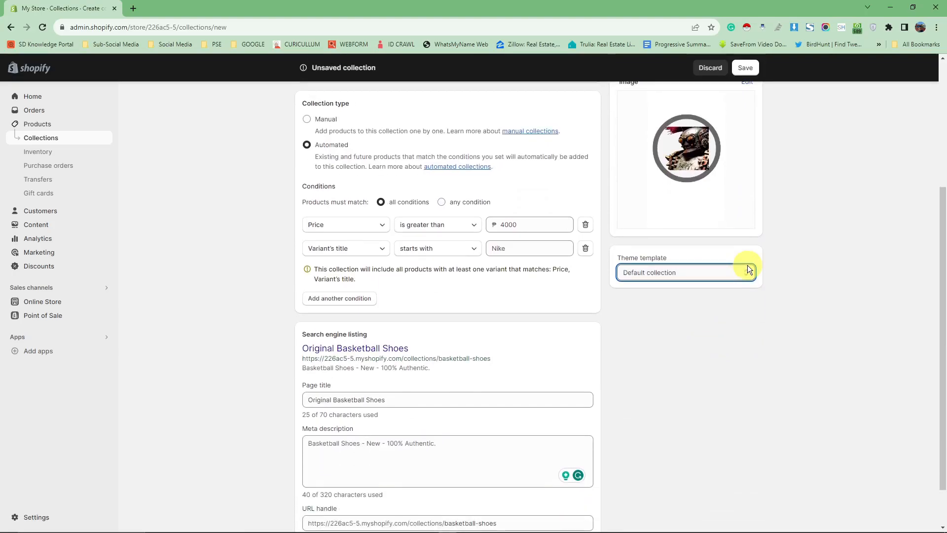
scroll(756, 310, "up", 4)
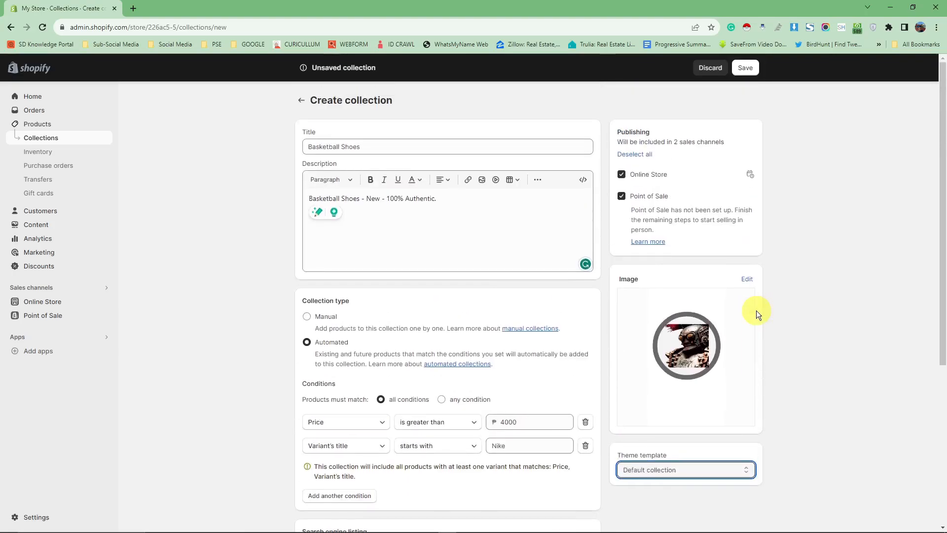
scroll(597, 296, "down", 5)
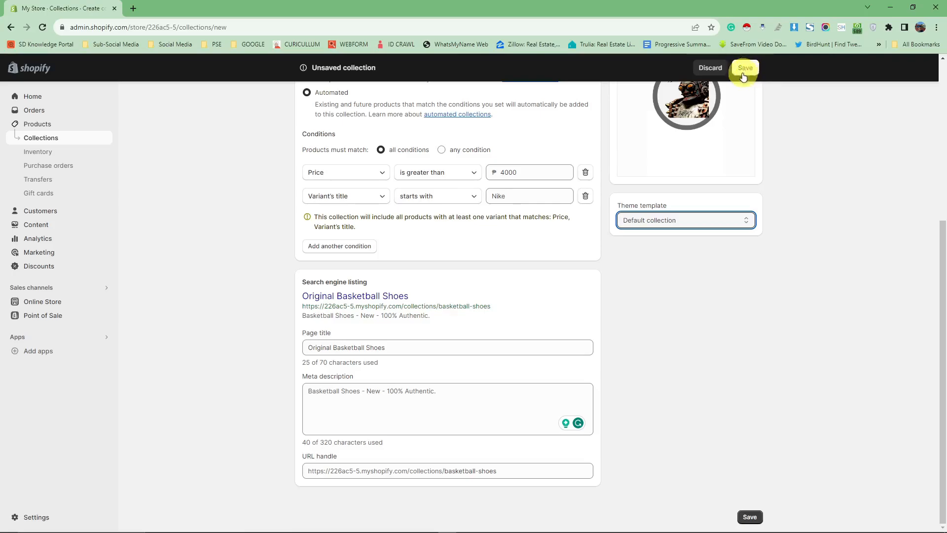
left_click(750, 517)
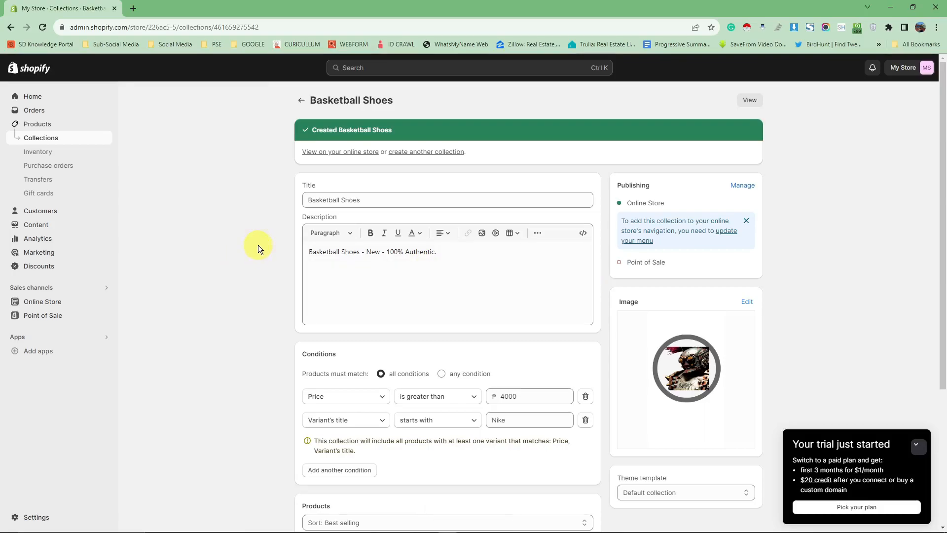
- Review the saved Basketball Shoes collection and view it in the online store, returning to its admin page
scroll(256, 245, "down", 5)
scroll(375, 260, "up", 3)
scroll(791, 134, "up", 2)
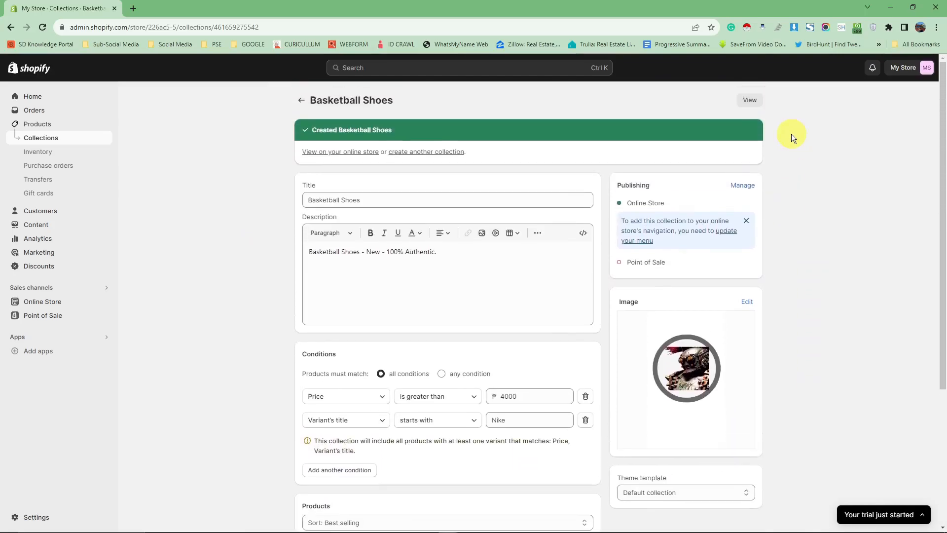
left_click(749, 99)
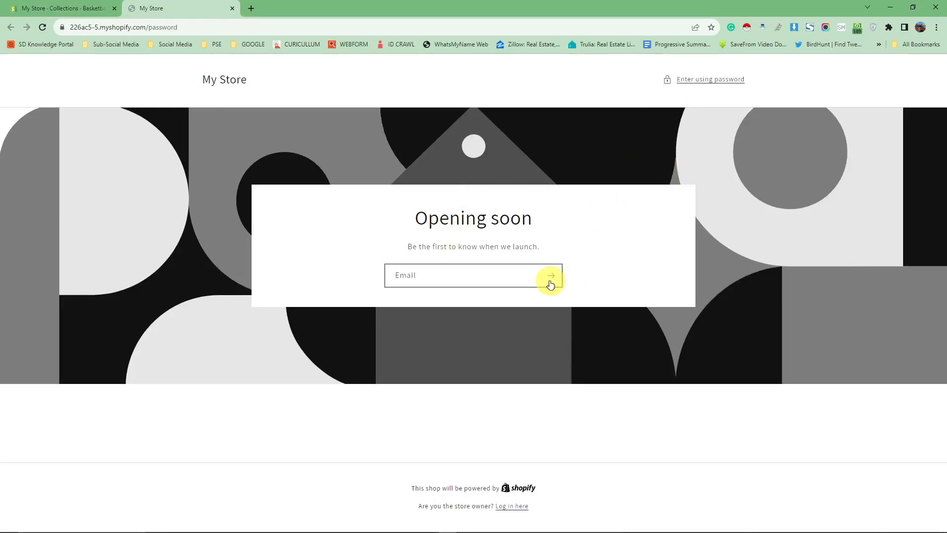
left_click(233, 9)
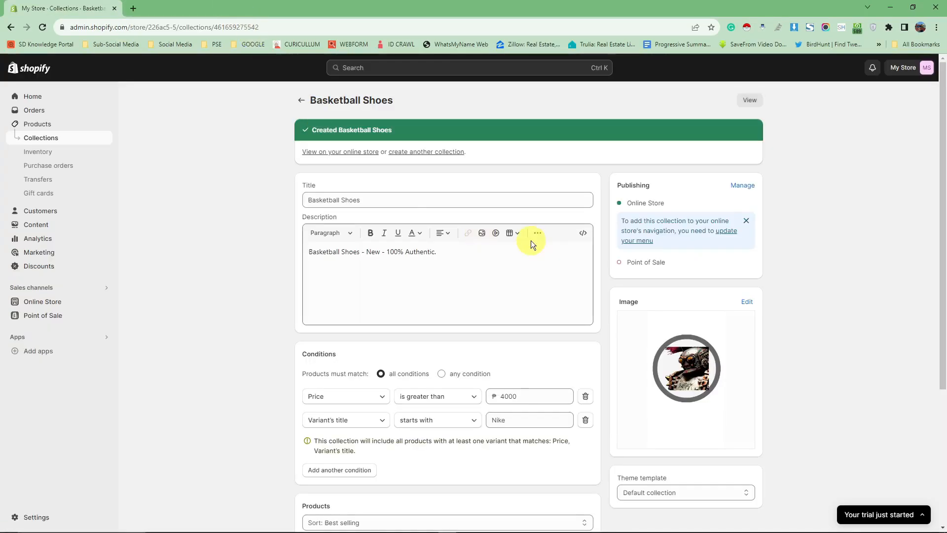
scroll(533, 250, "down", 4)
scroll(534, 250, "up", 4)
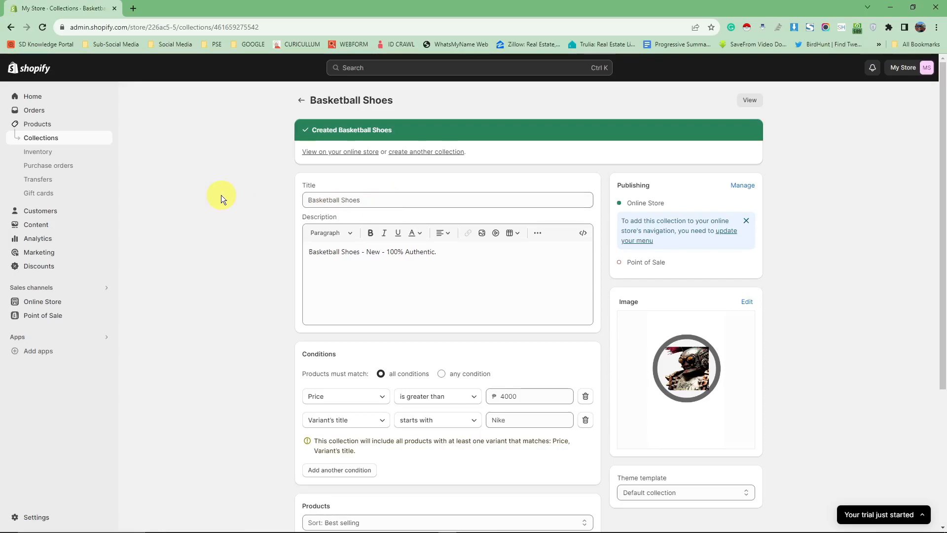
- Select the Blue shirt in the product list and start adding it to collections
left_click(39, 126)
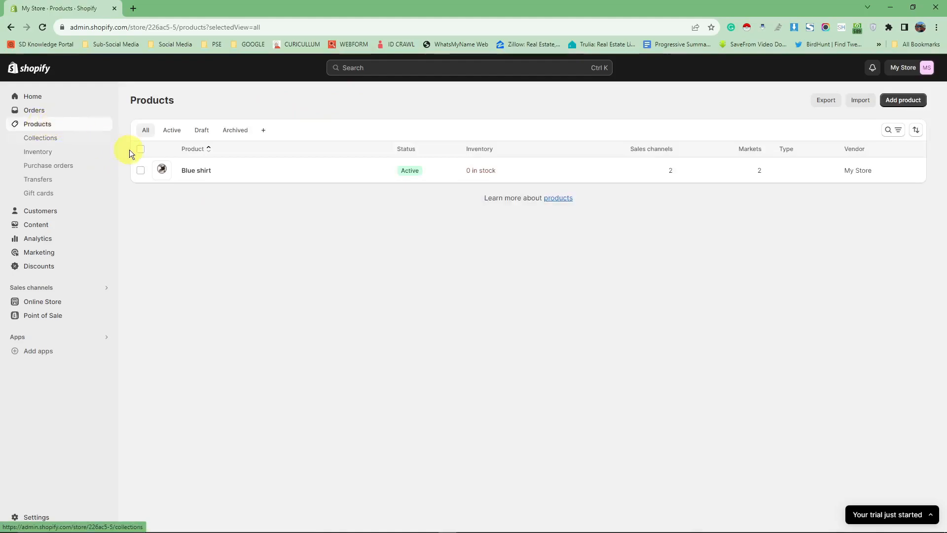
left_click(140, 171)
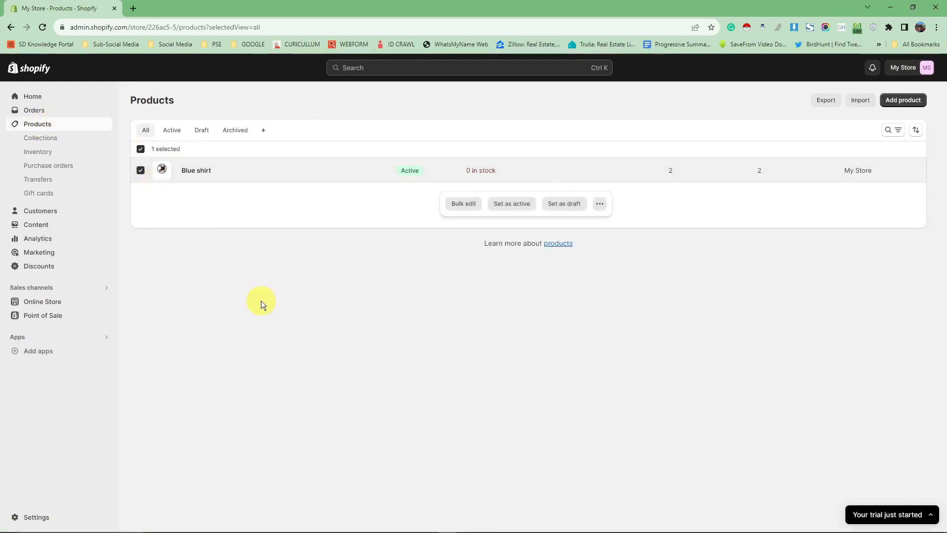
left_click(600, 204)
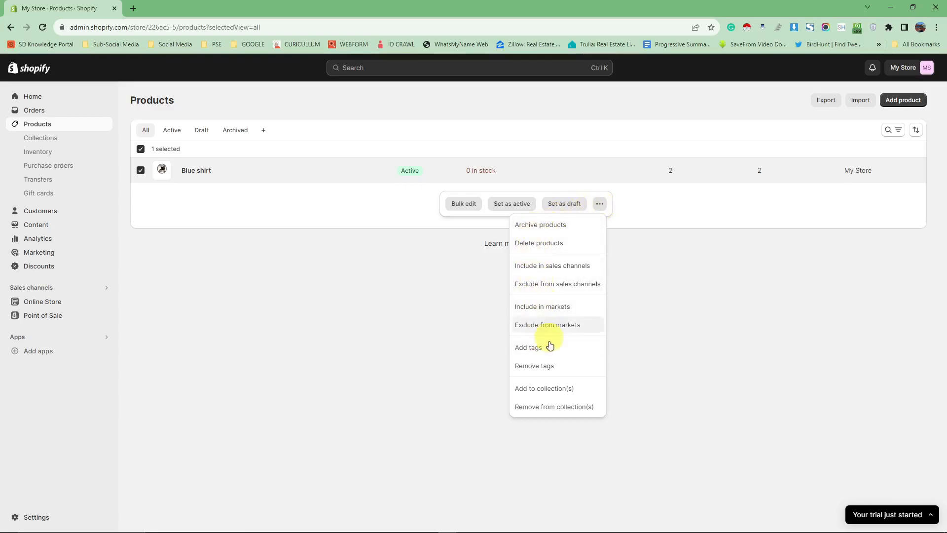
left_click(535, 393)
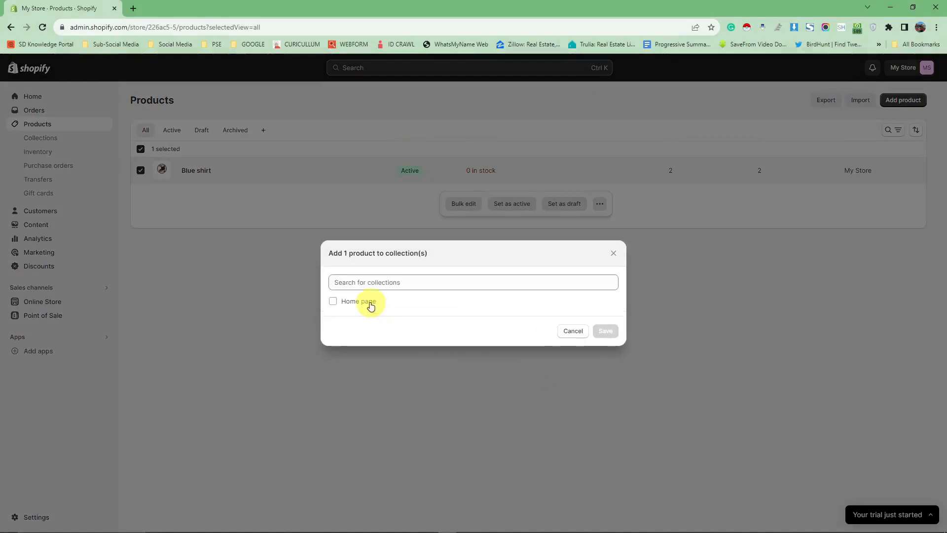
left_click(594, 288)
left_click(336, 301)
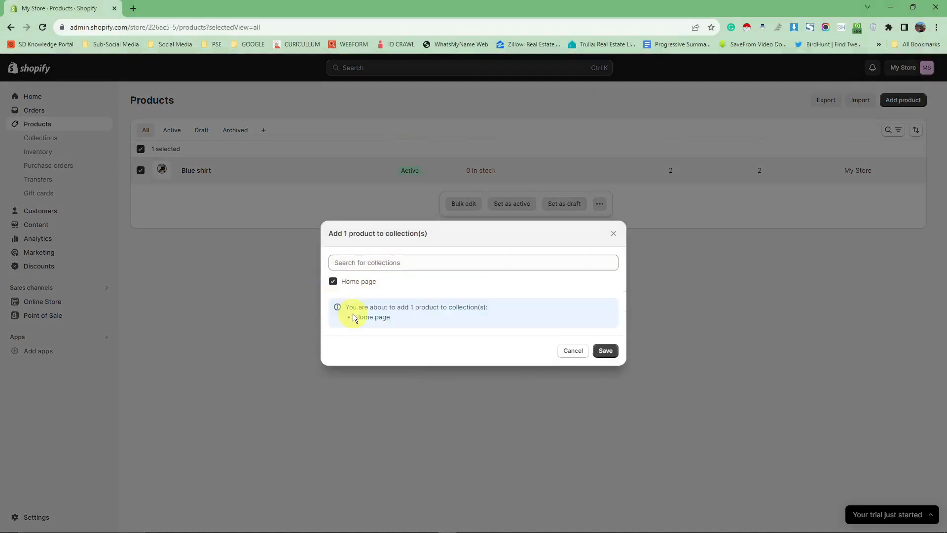
left_click(332, 280)
left_click_drag(386, 295, 338, 301)
left_click(360, 321)
left_click(345, 302)
left_click(340, 285)
left_click(363, 313)
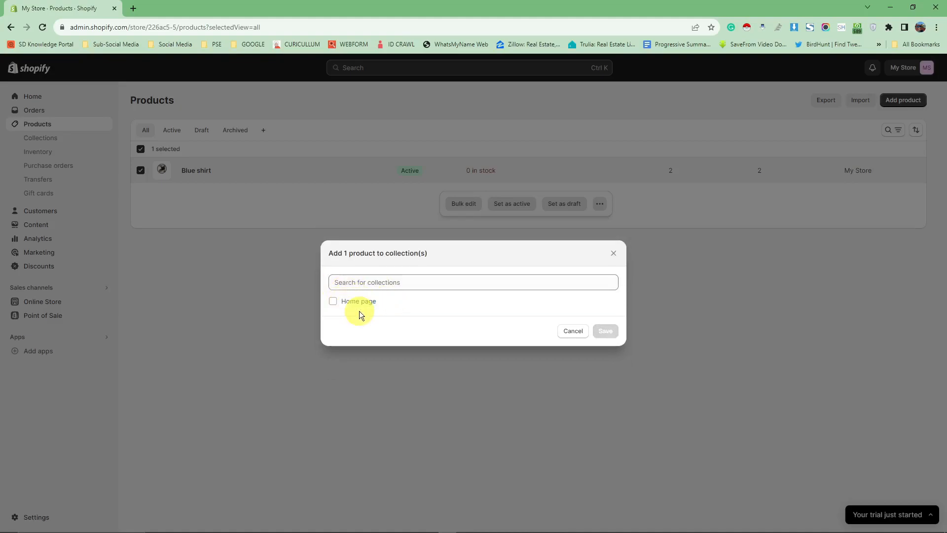
- Add the Blue shirt to the Home page collection, save, and go to the admin home
left_click(333, 302)
left_click(605, 351)
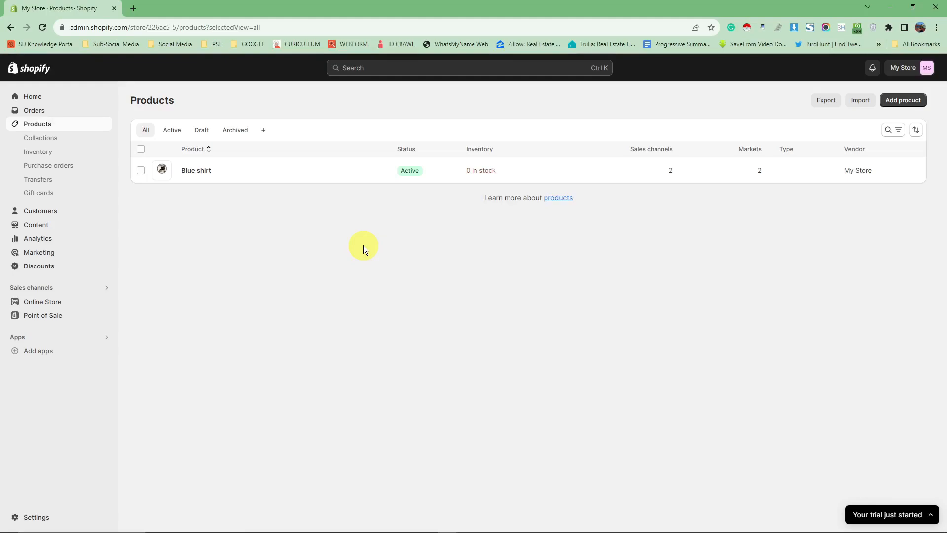
left_click(34, 98)
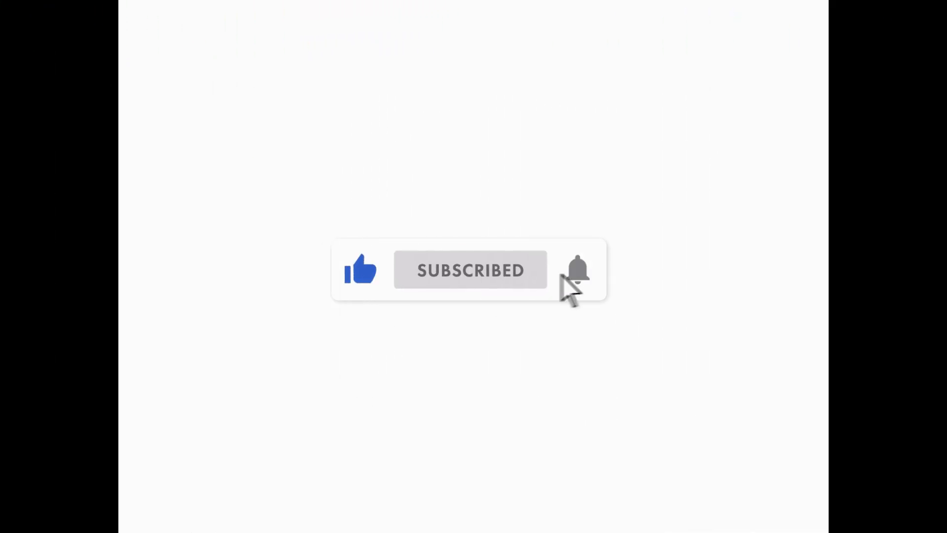